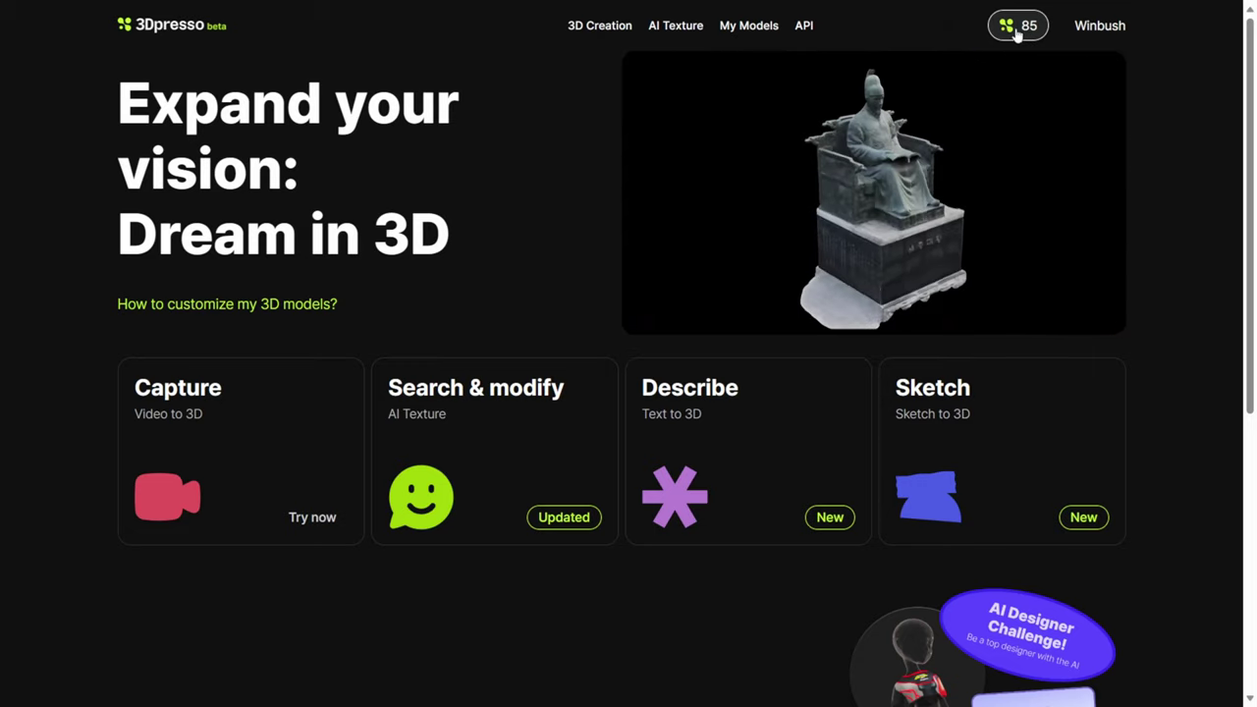
- Open 3D Creation > Video to 3D and go to the Ninja Turtle White Box model page
mouse_move(599, 29)
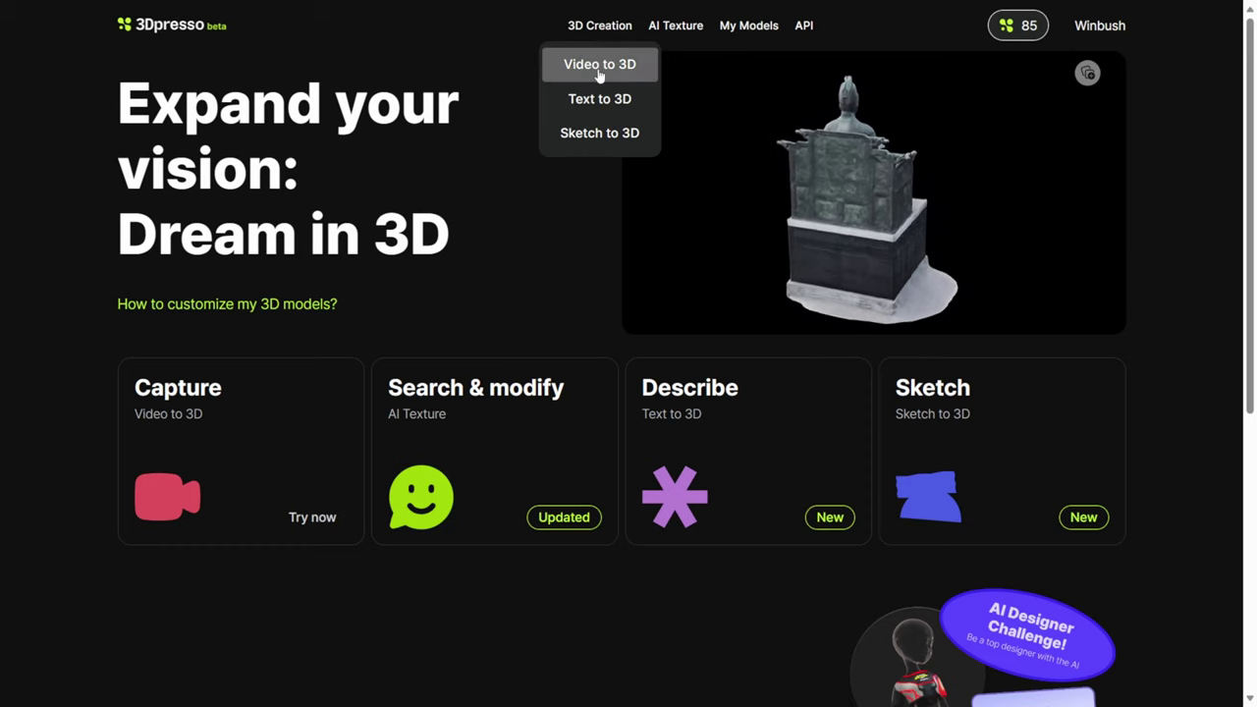
click(598, 69)
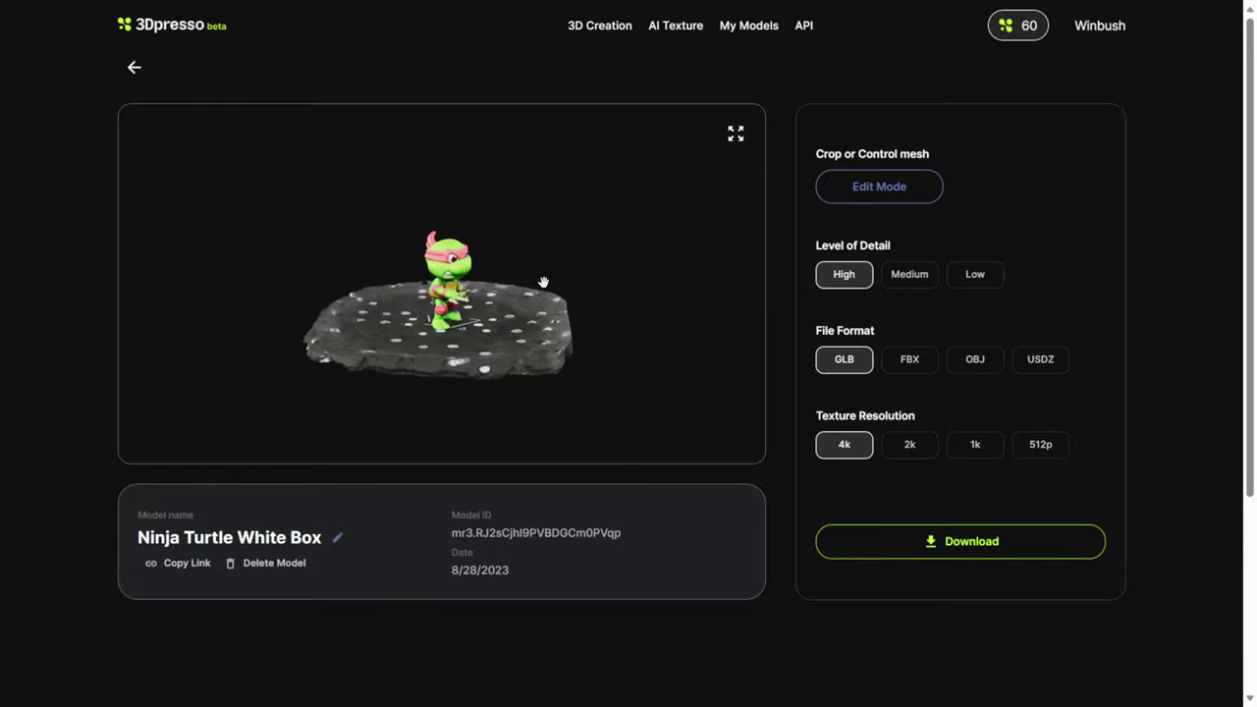
- Choose FBX as the Ninja Turtle White Box download format, then go back to My creations
scroll(543, 283, up, 5)
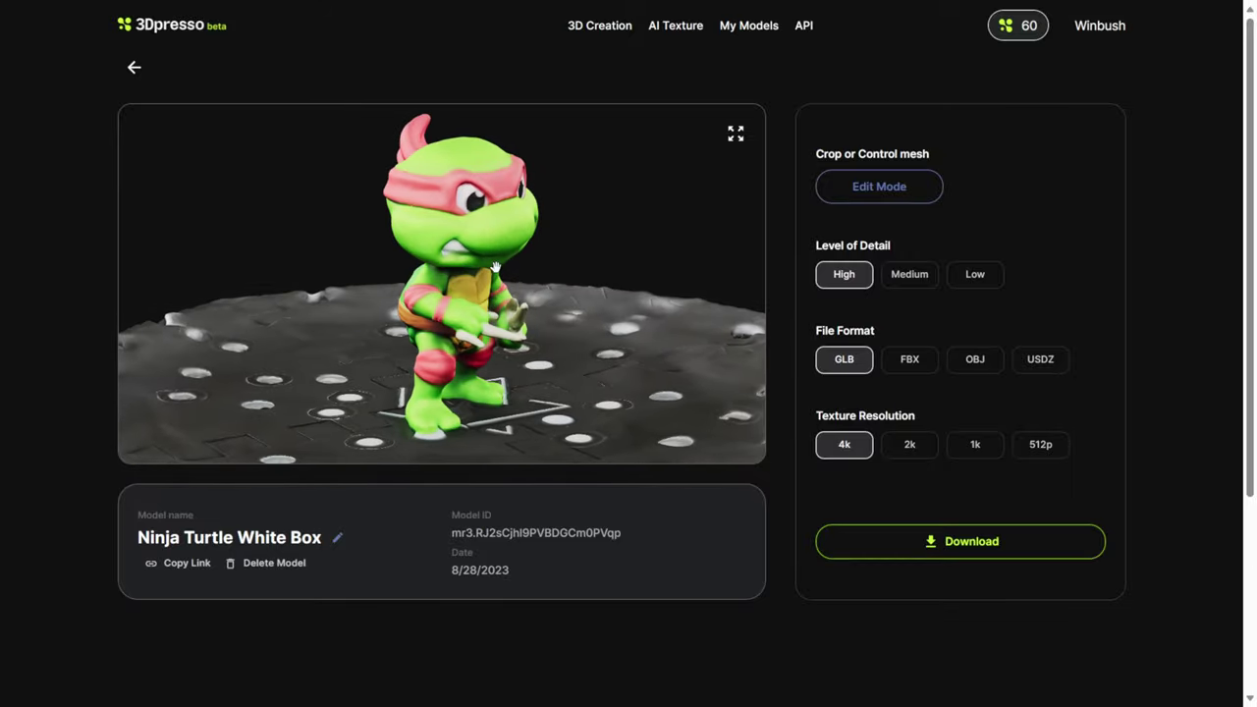
scroll(481, 273, down, 5)
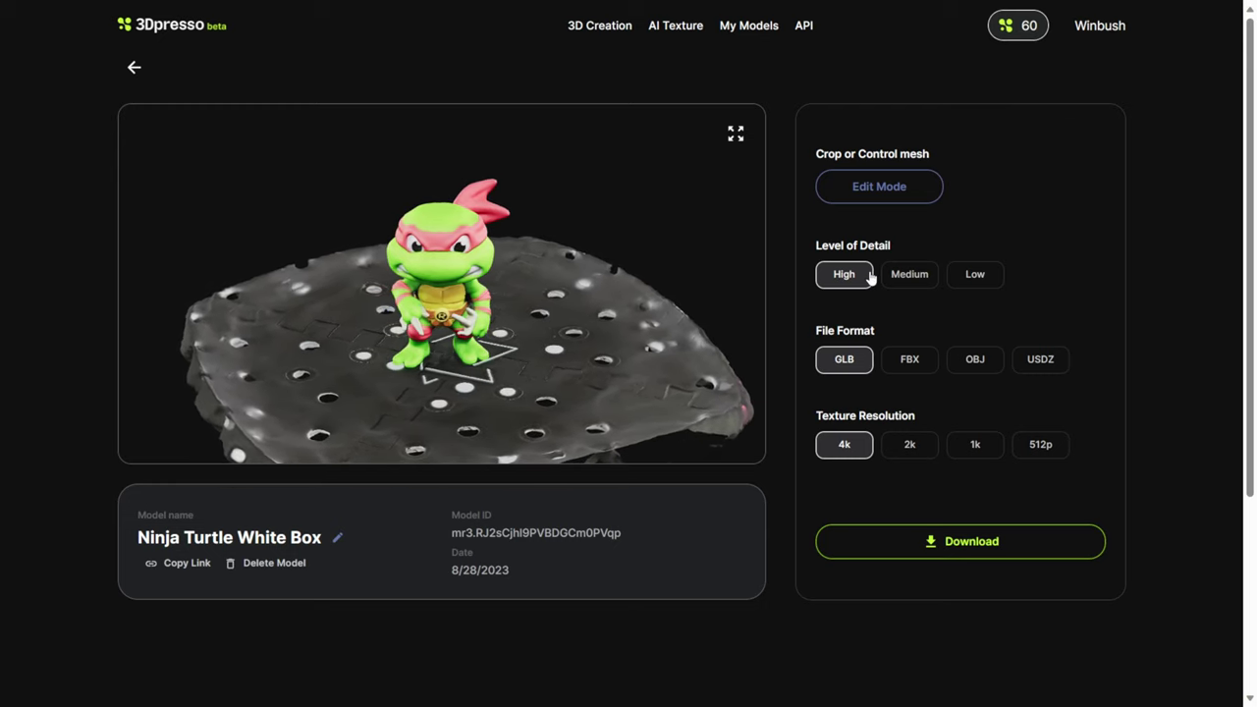
click(924, 365)
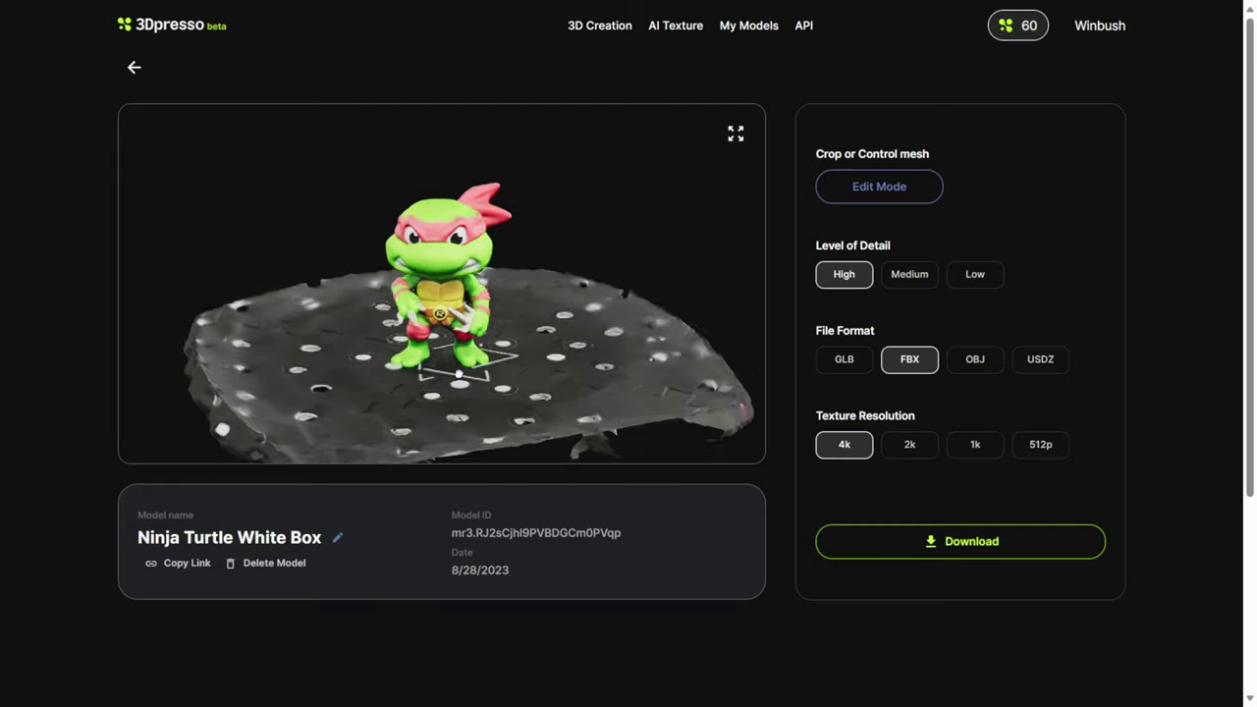
scroll(458, 374, up, 5)
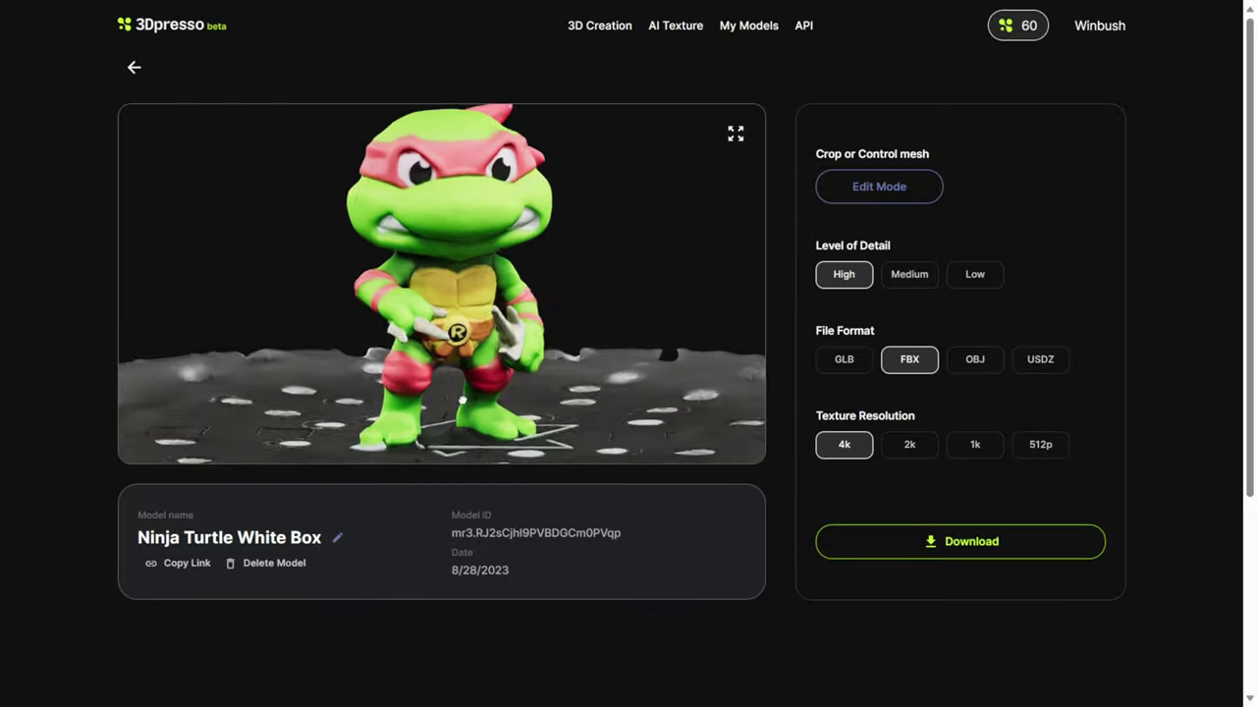
scroll(468, 423, down, 6)
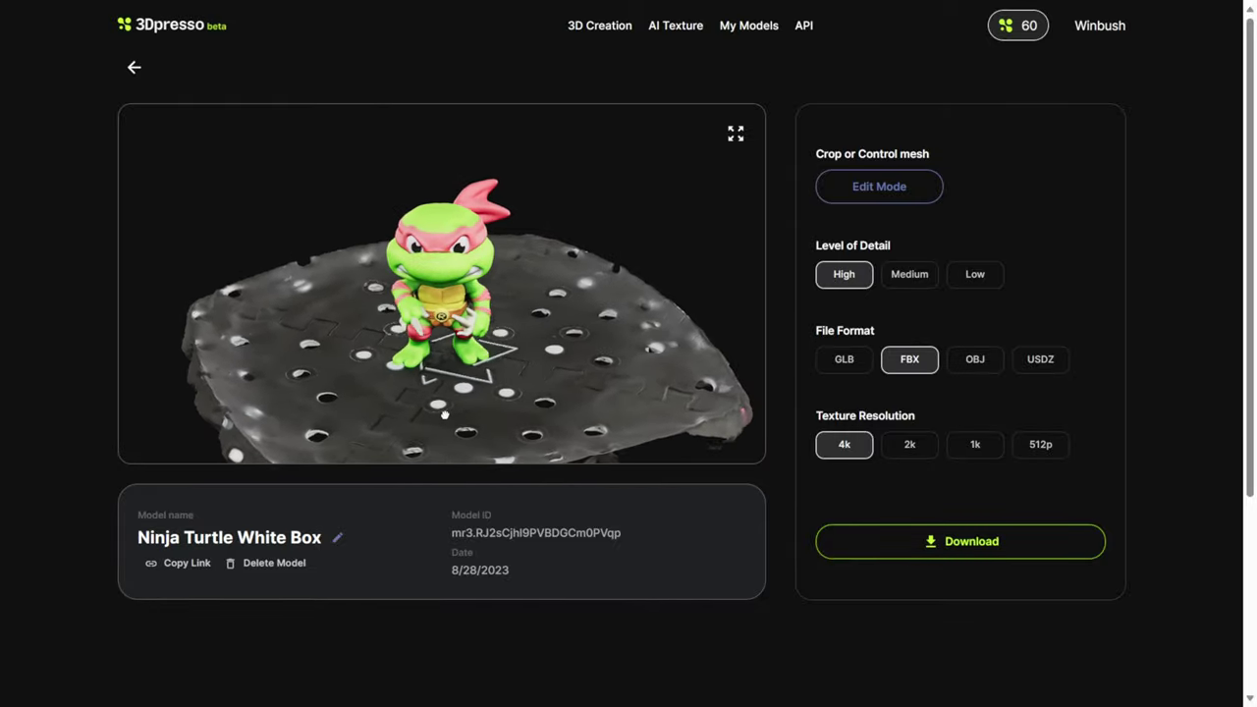
drag(425, 410, 418, 367)
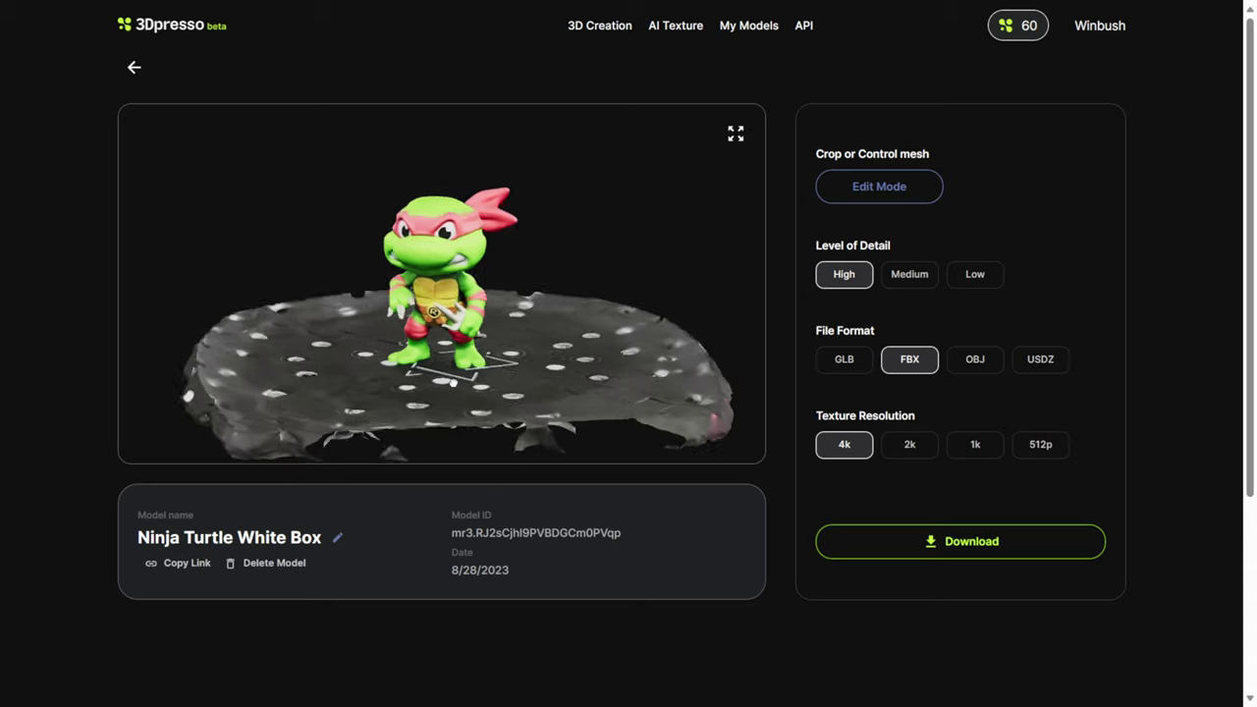
key(alt+Left)
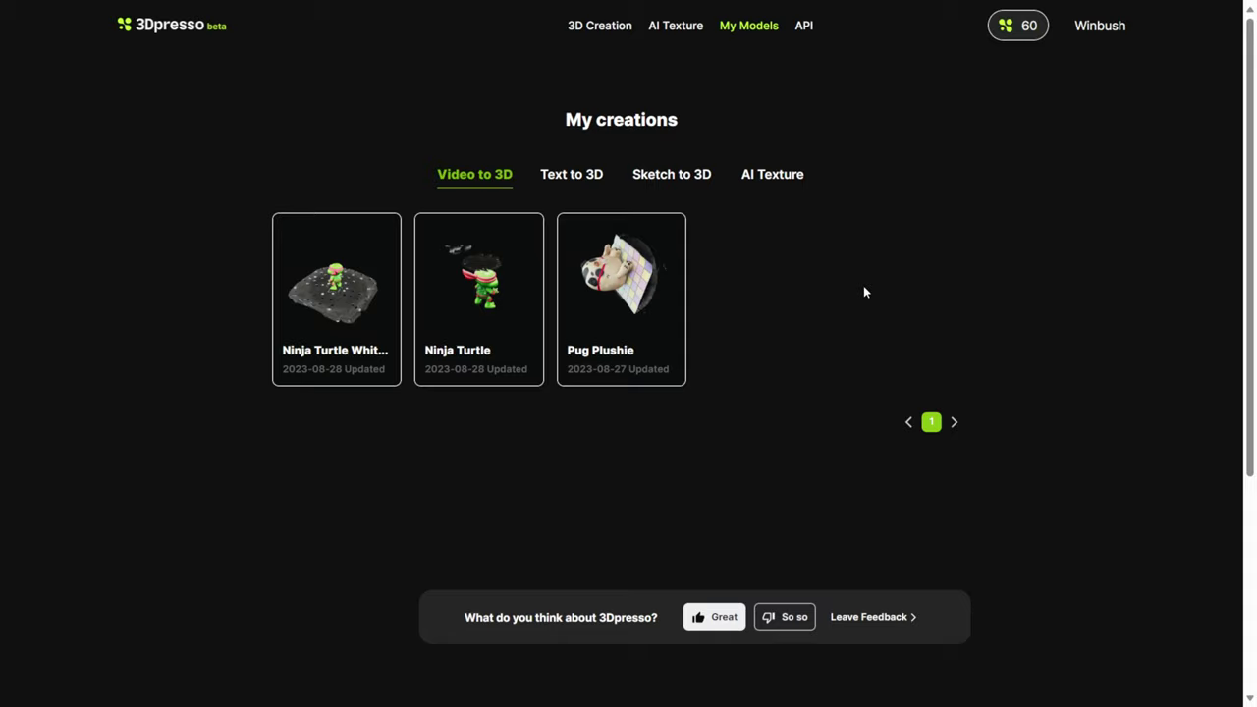
- Open the Ninja Turtle model and rotate its scan to view the side, back and front
click(480, 301)
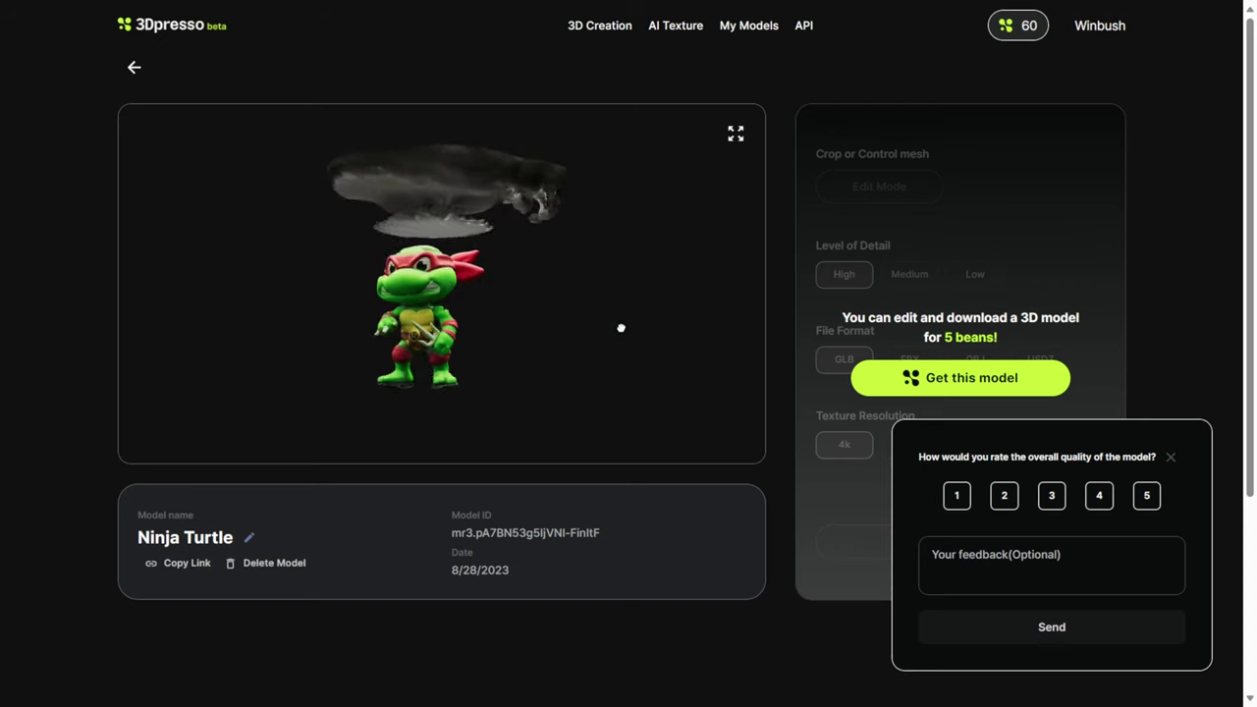
scroll(498, 340, up, 3)
drag(498, 340, 469, 127)
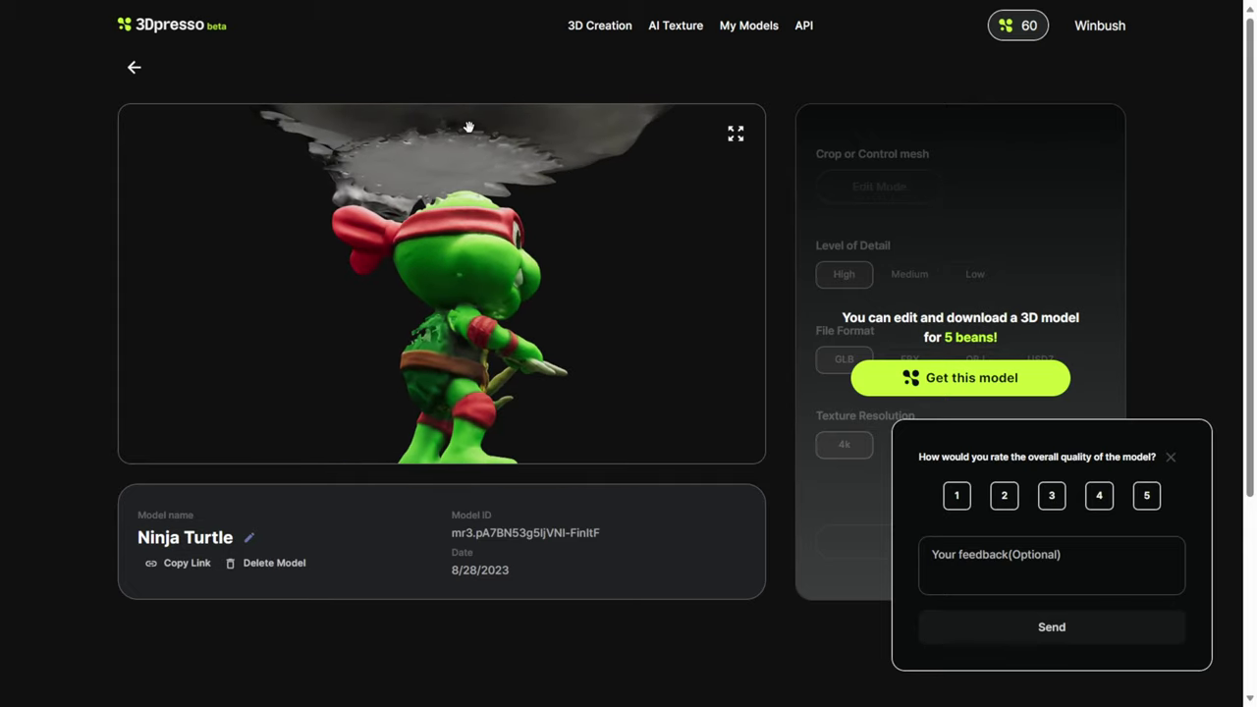
drag(559, 312, 570, 374)
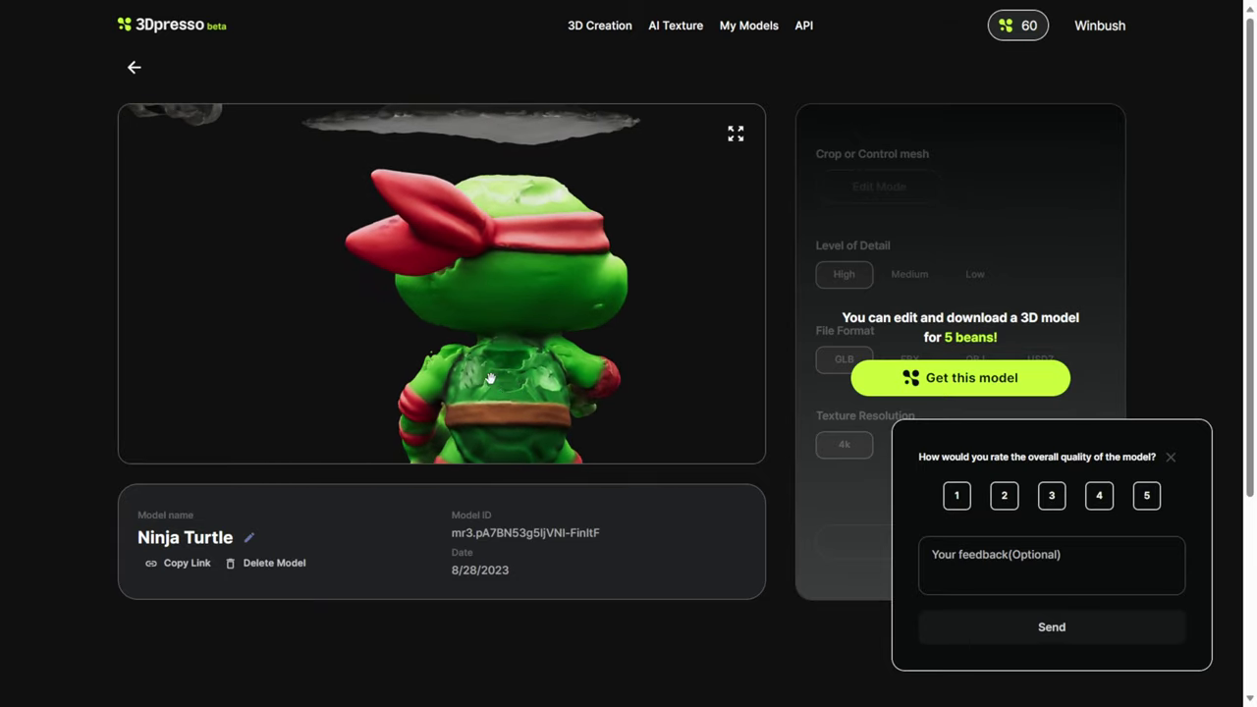
drag(511, 377, 539, 391)
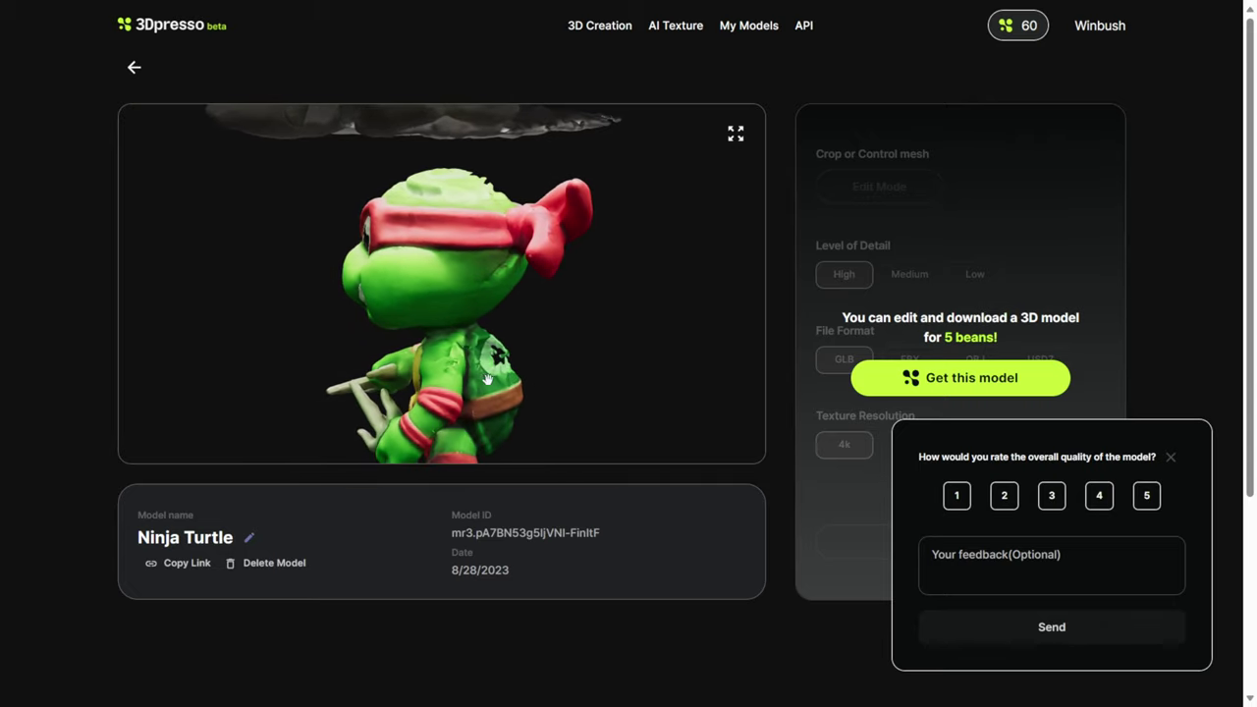
drag(467, 367, 427, 365)
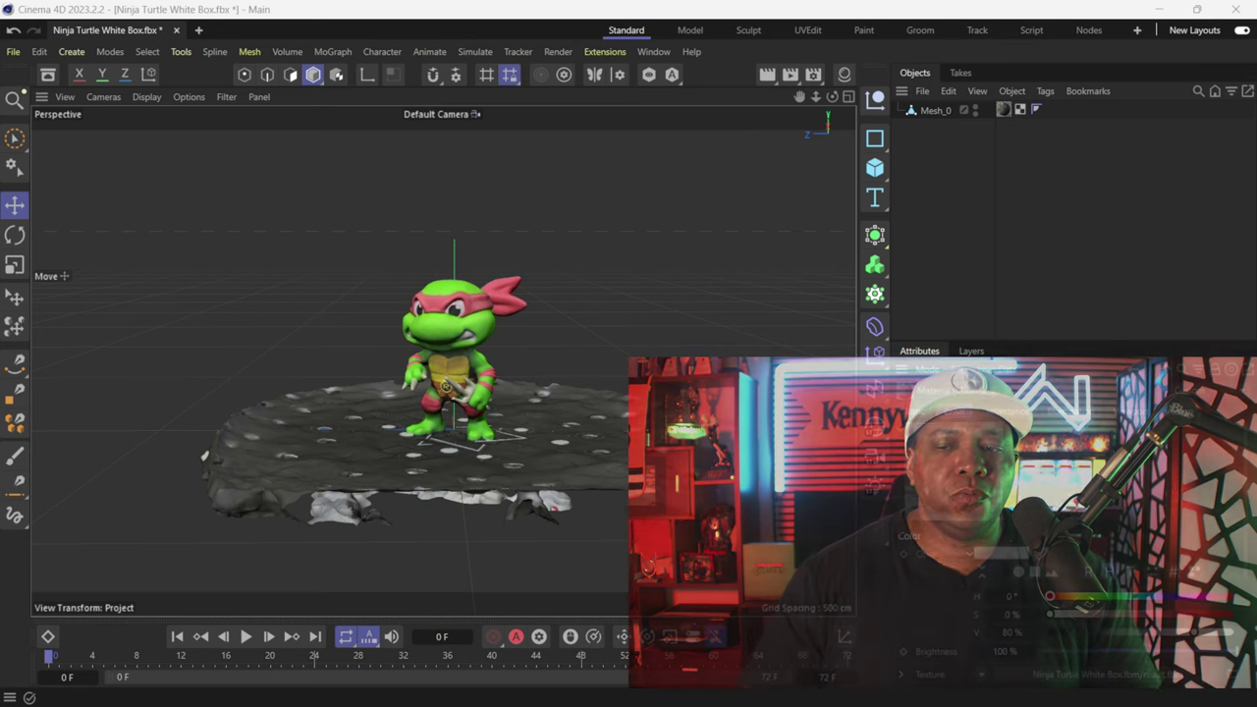
- Select Mesh_0 and display it shaded with wireframe lines
scroll(454, 436, up, 2)
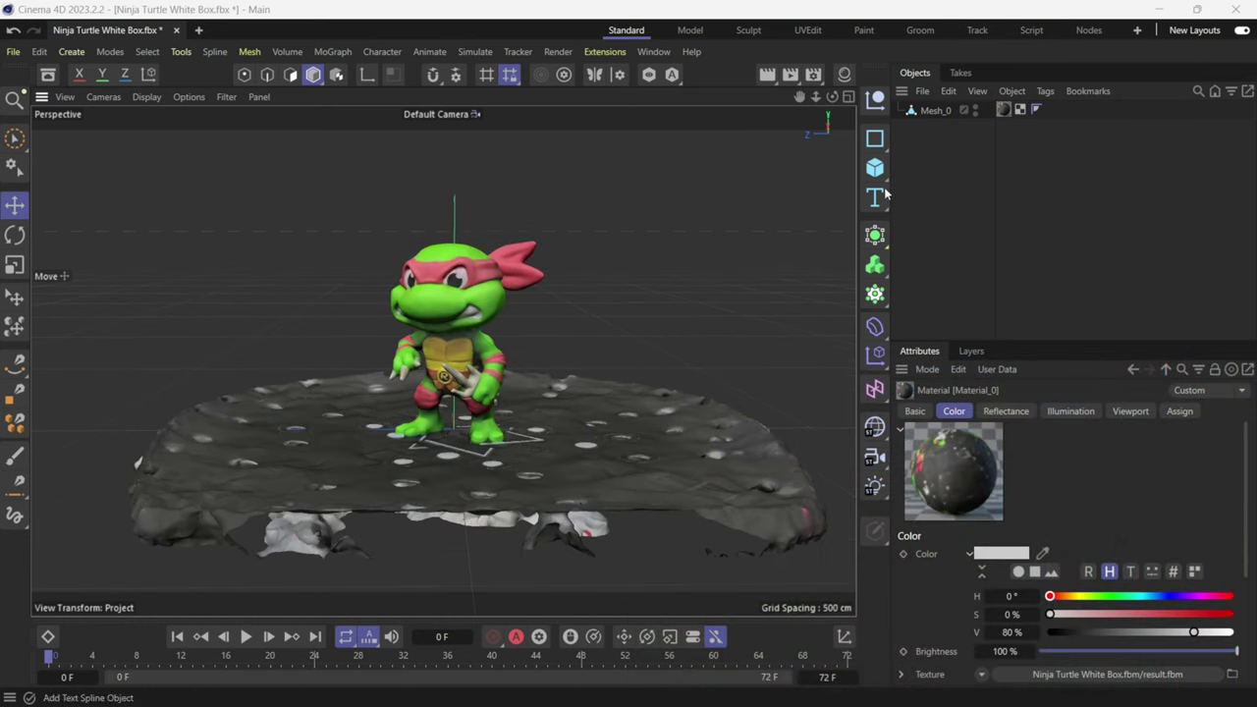
click(935, 110)
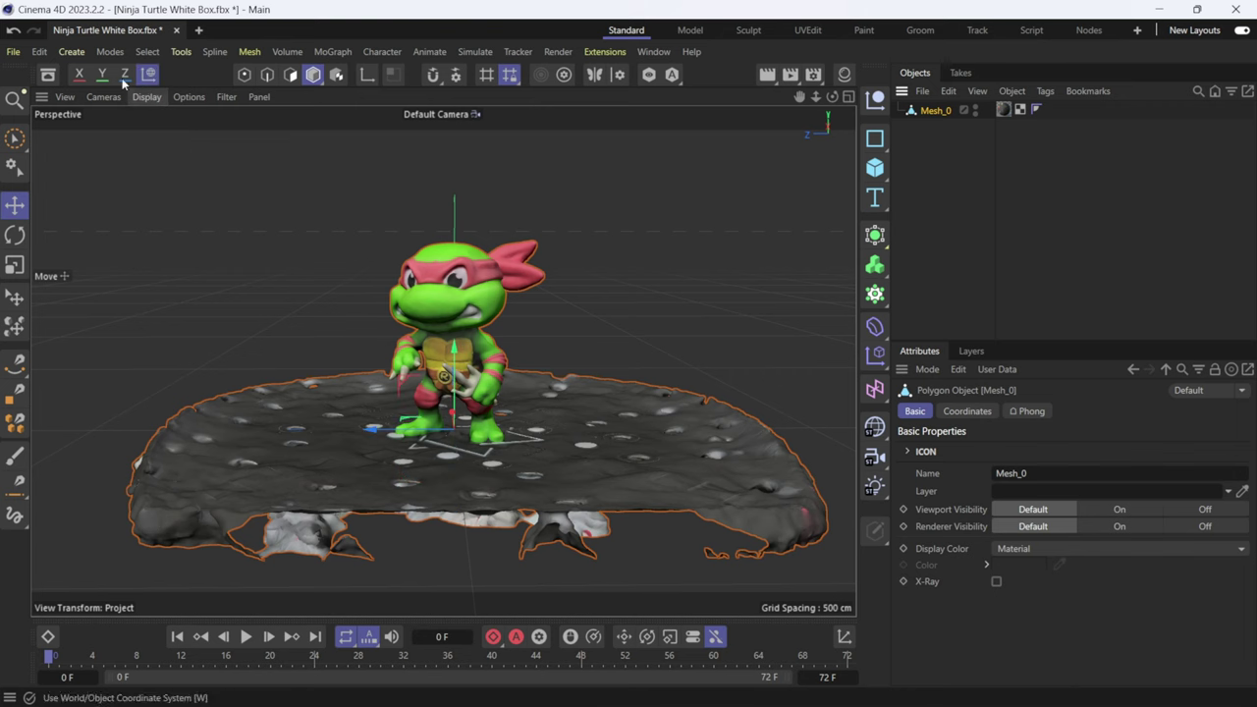
click(145, 96)
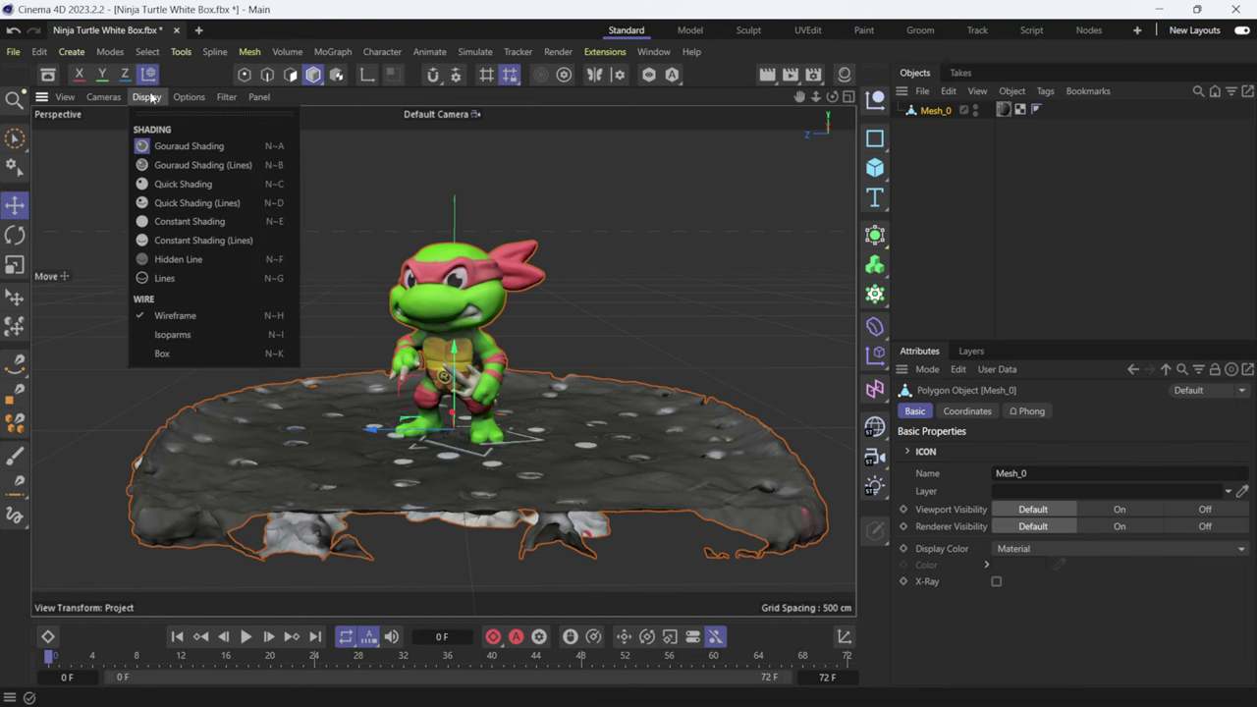
click(167, 167)
mouse_move(522, 446)
alt+mouse_down()
mouse_move(435, 521)
mouse_move(477, 533)
mouse_move(556, 496)
mouse_move(472, 513)
mouse_move(451, 471)
alt+mouse_up()
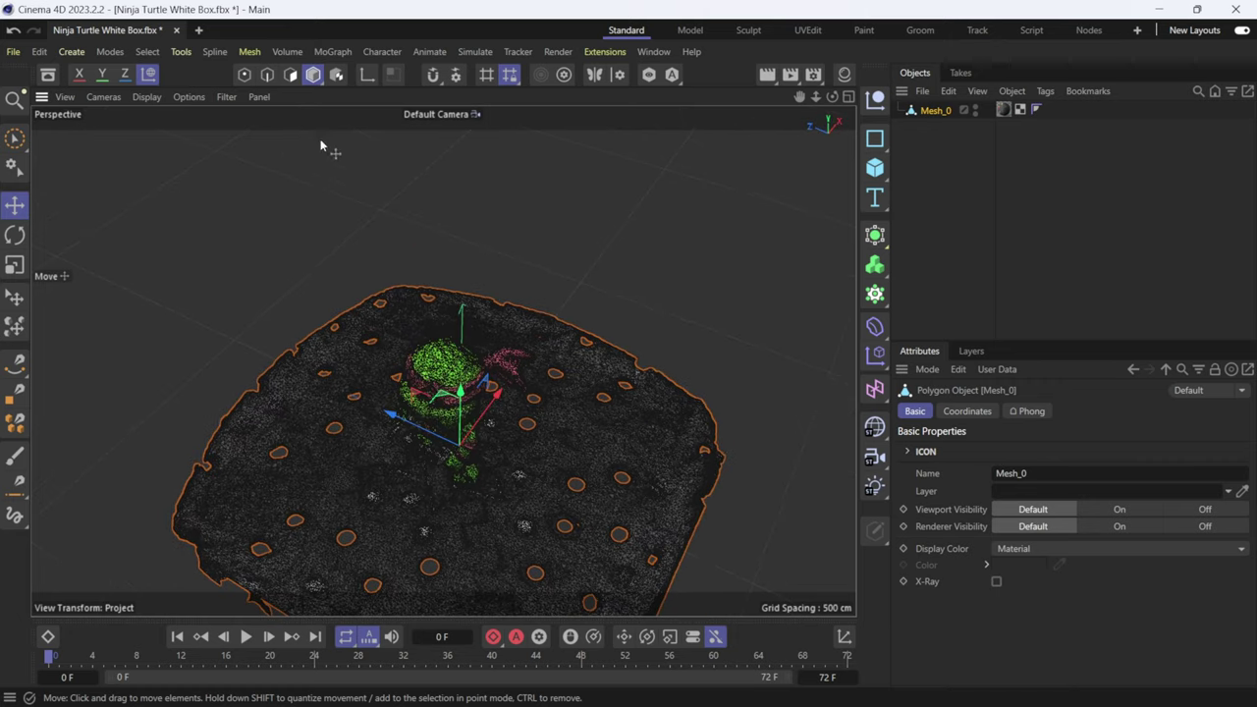
- Switch to Polygon mode, brush-select a floor patch, and show the four-view layout
click(290, 76)
scroll(526, 499, up, 2)
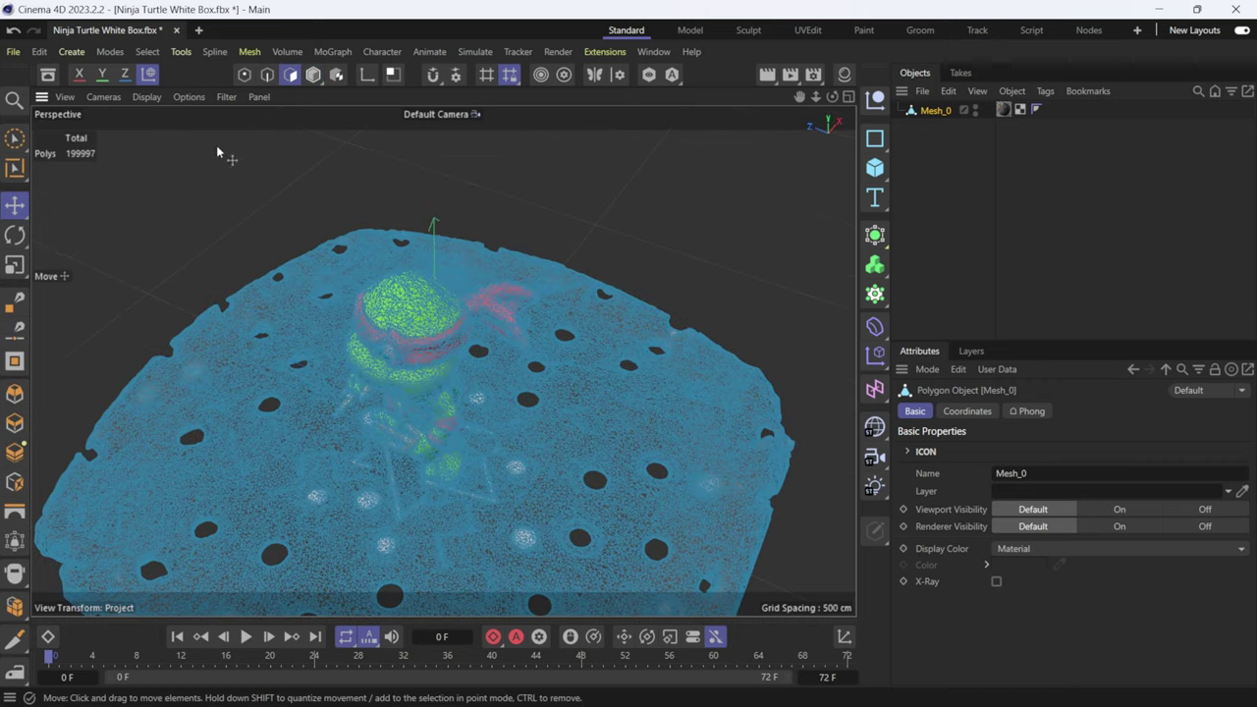
click(158, 104)
click(203, 164)
click(14, 143)
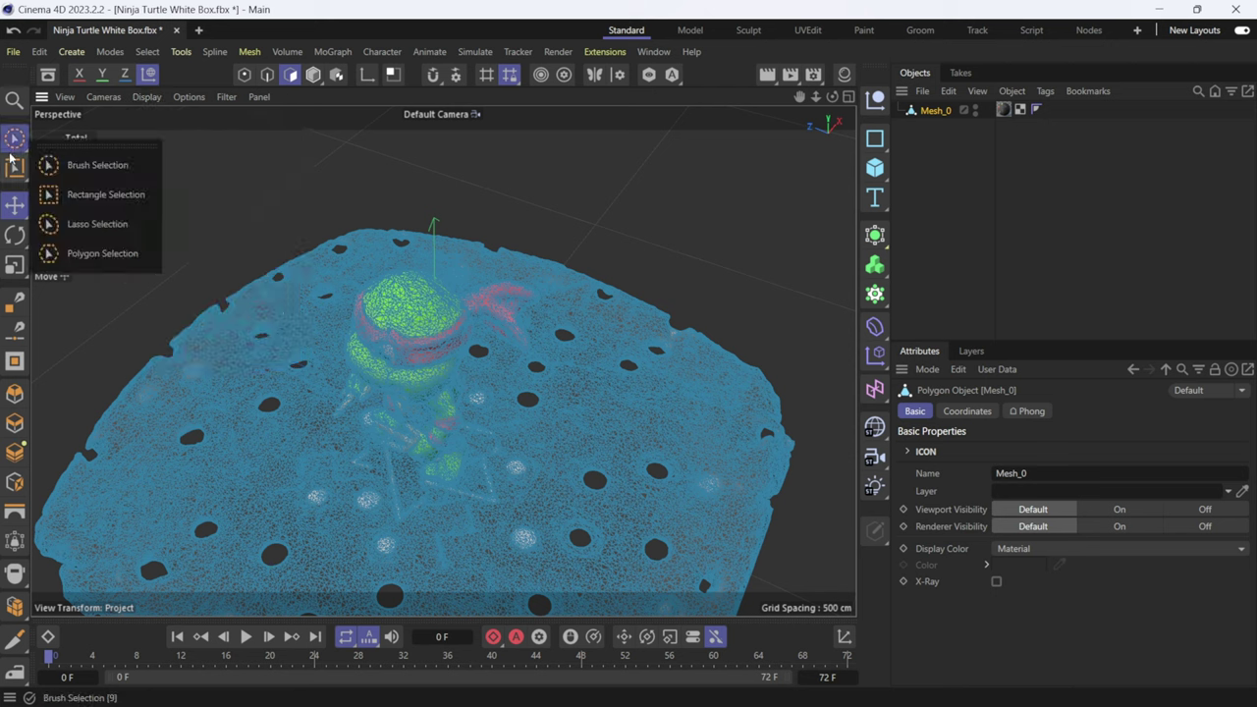
click(78, 163)
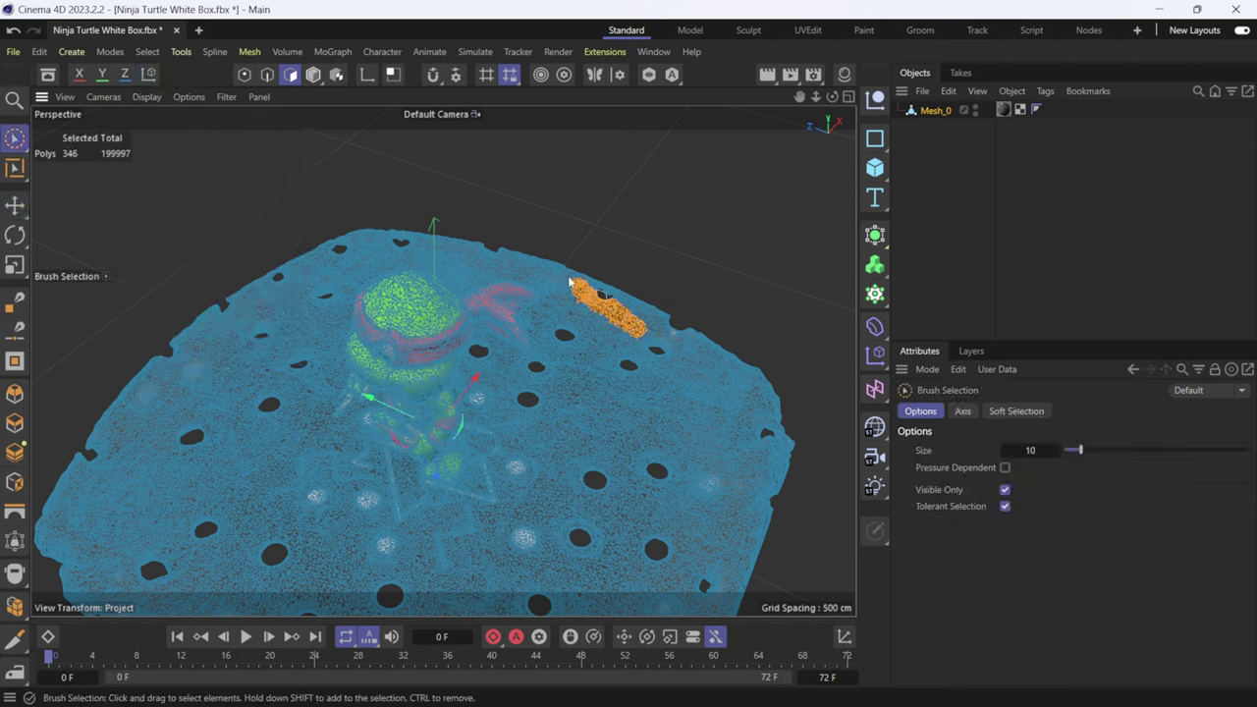
alt+drag(665, 343, 648, 422)
click(850, 95)
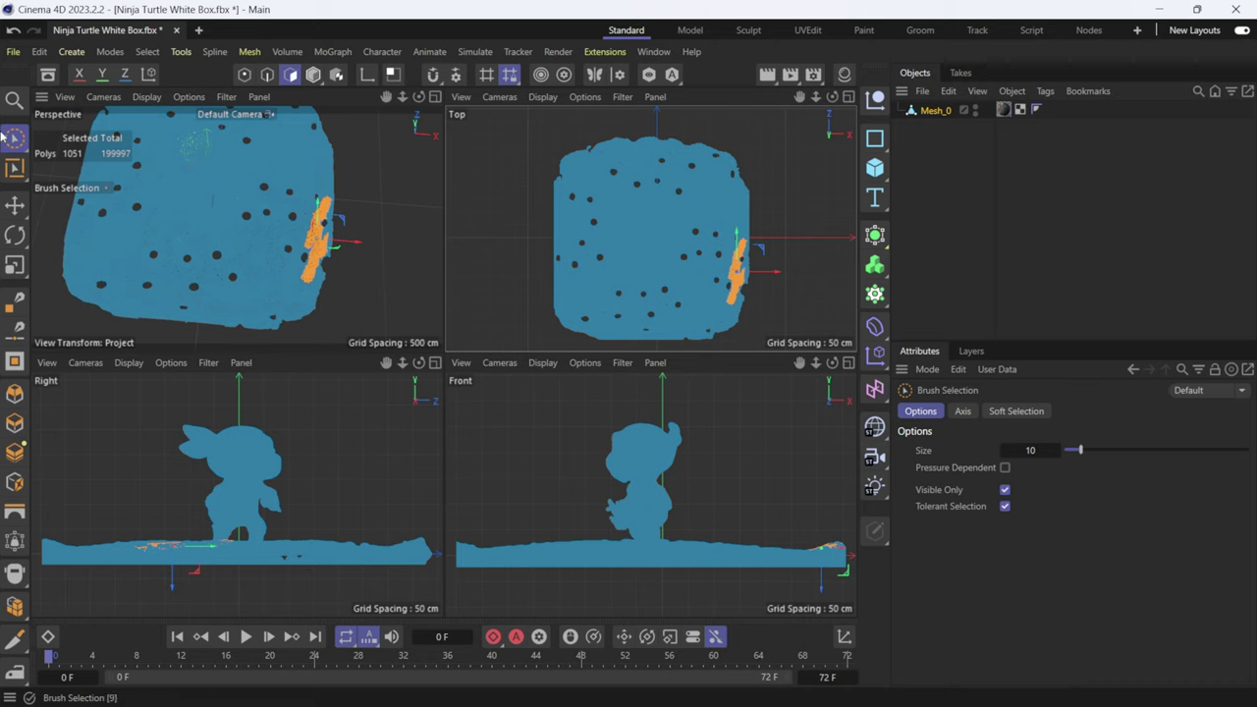
- With Rectangle Selection, box-select the left and right floor regions and delete them
drag(14, 145, 113, 197)
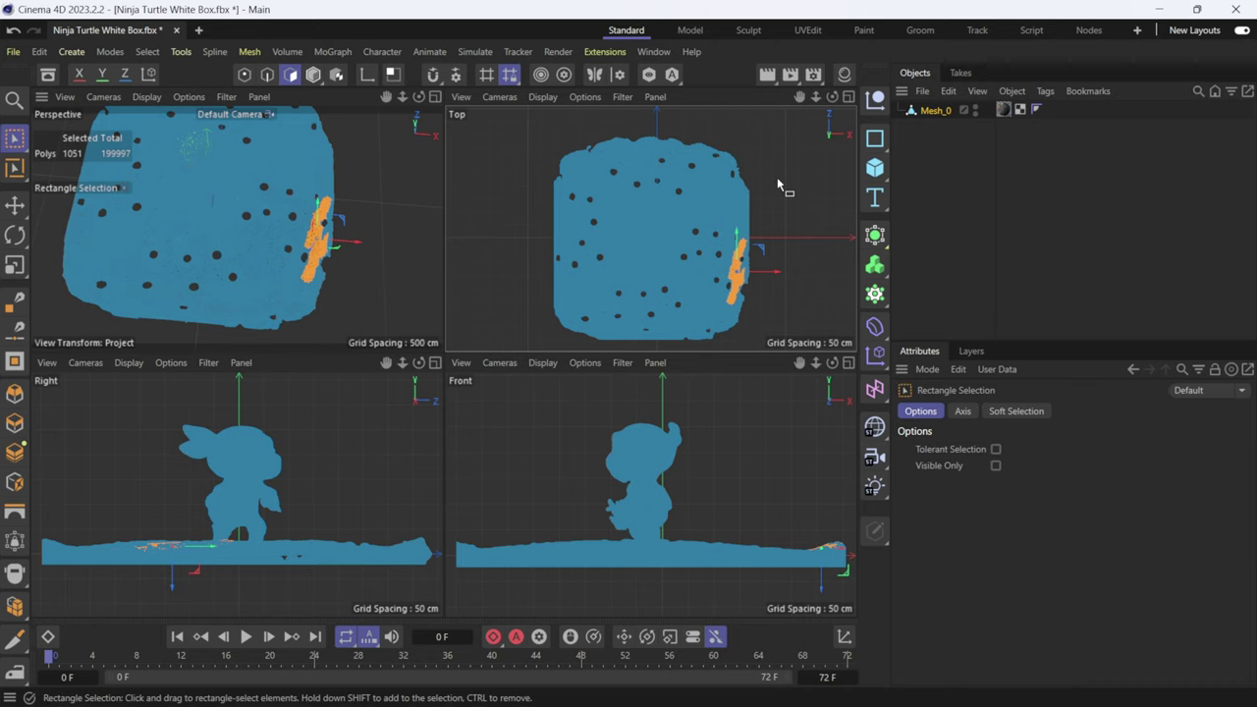
drag(689, 133, 830, 359)
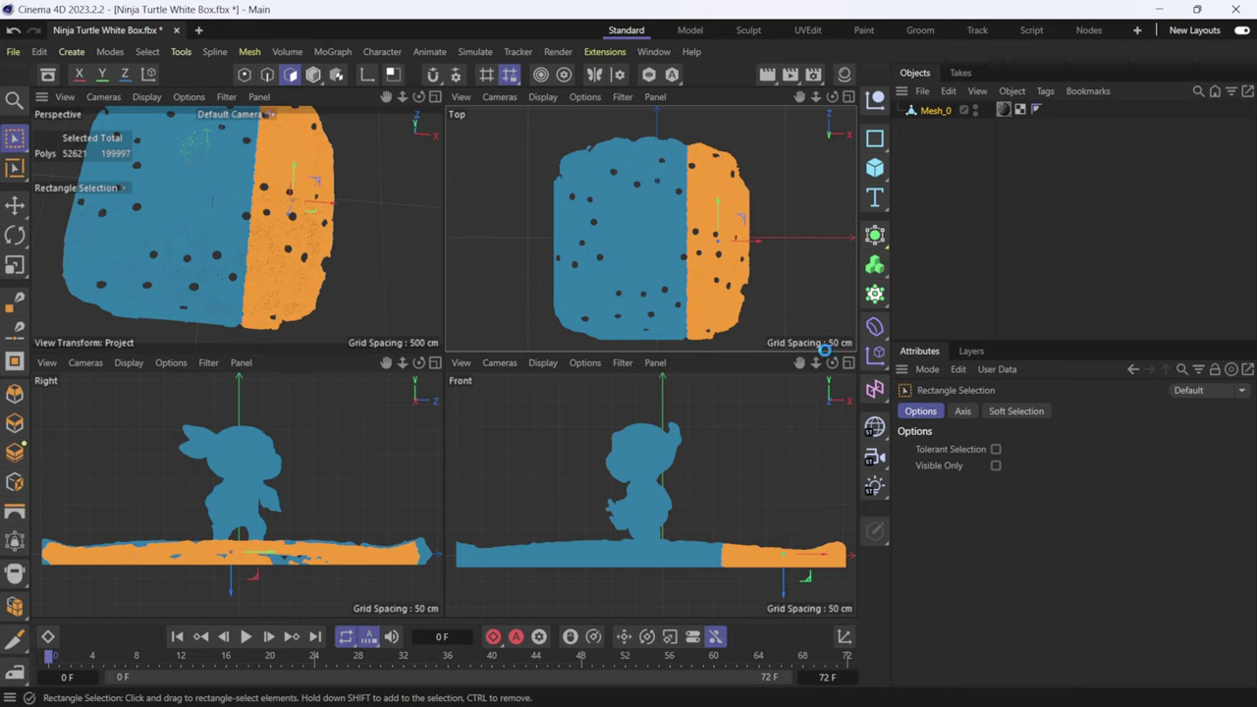
click(827, 350)
drag(498, 140, 625, 363)
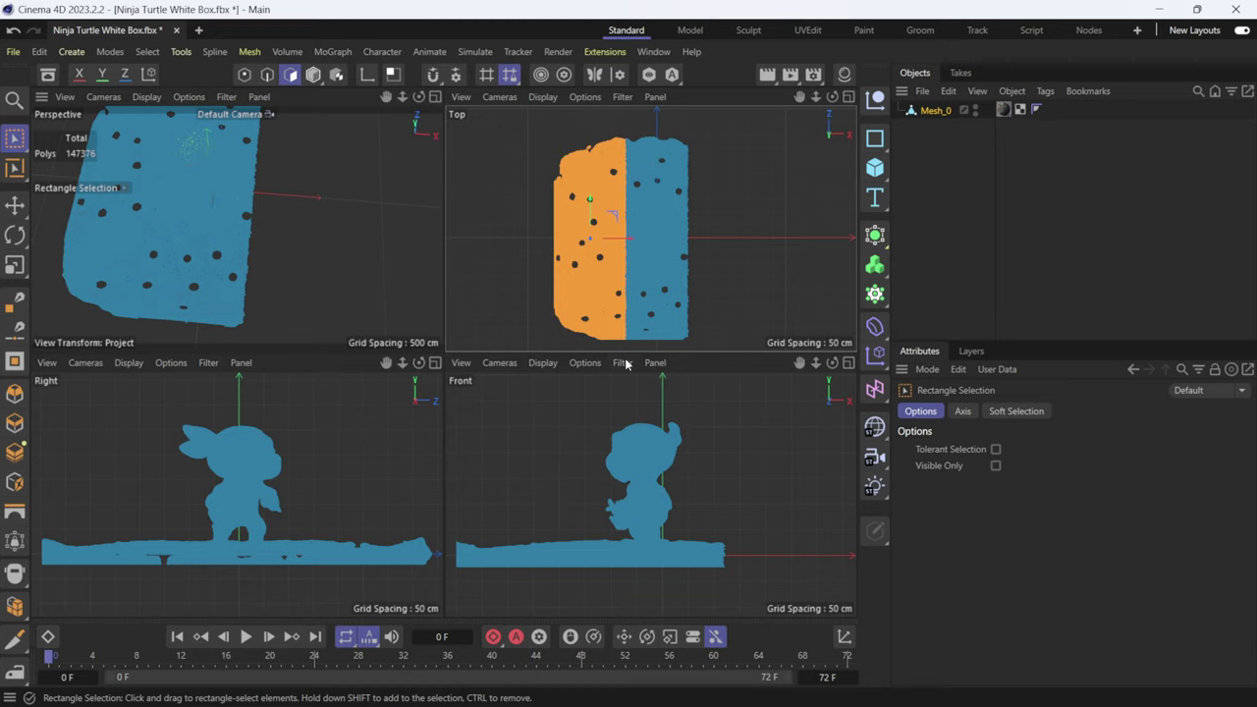
key(Delete)
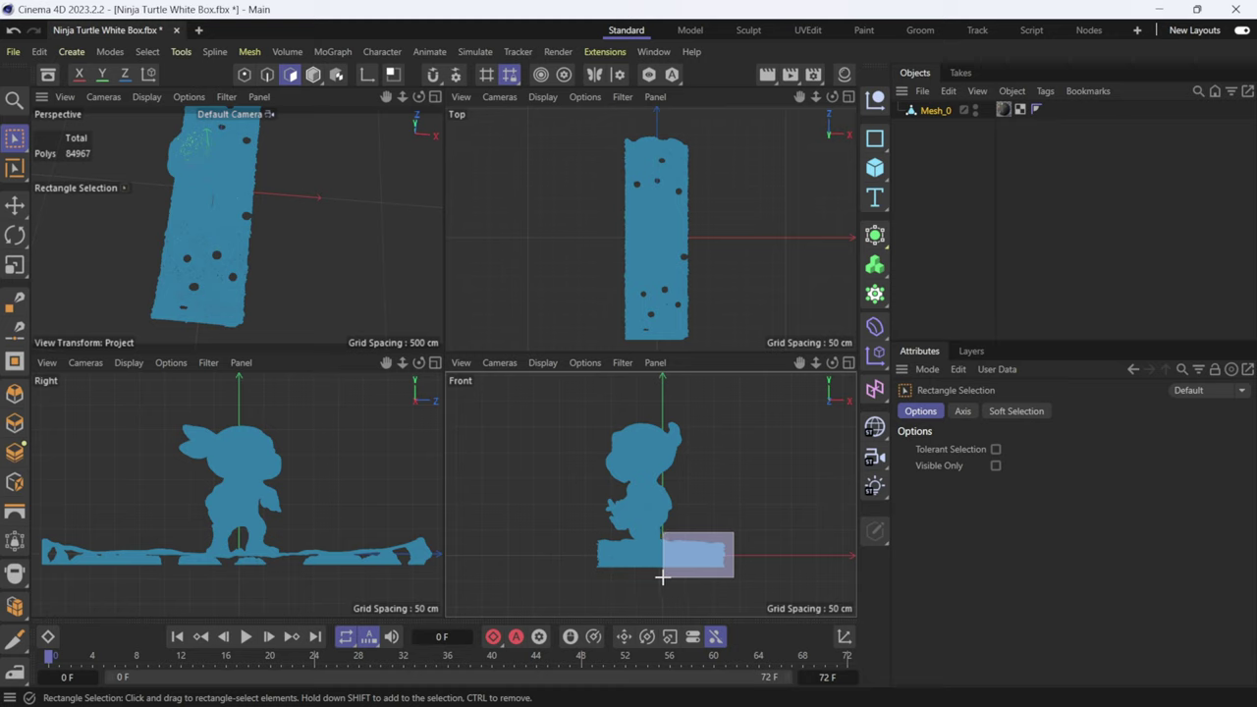
- Select and delete the floor pieces to the right and left of the turtle's feet
drag(660, 585, 660, 582)
key(Delete)
scroll(605, 575, up, 2)
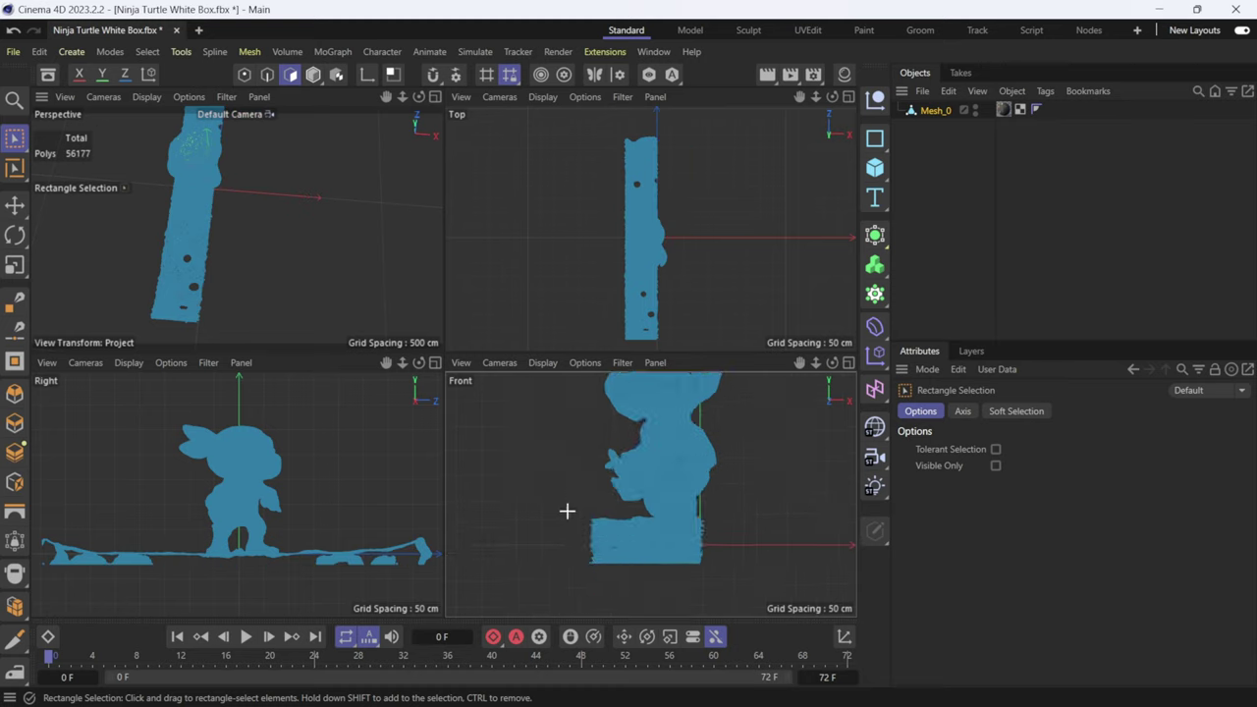
drag(630, 571, 634, 576)
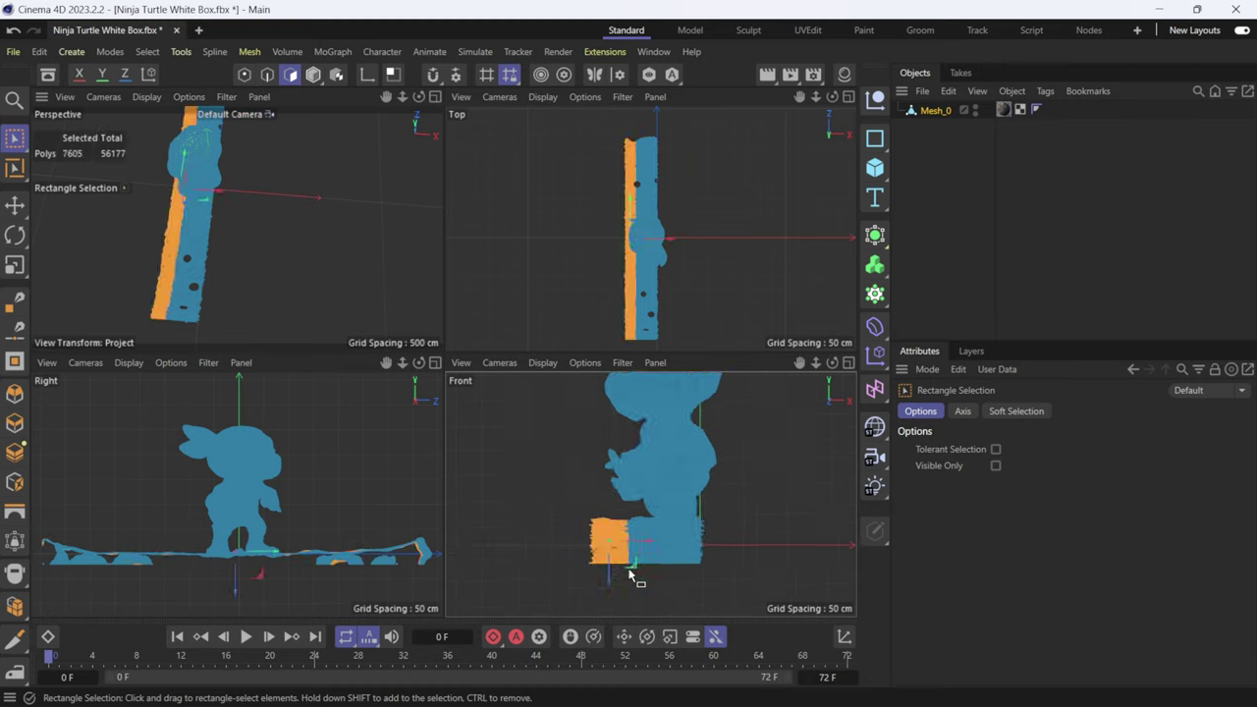
key(Delete)
- Delete the two remaining floor strips visible in the side profile view
drag(310, 521, 440, 595)
key(Delete)
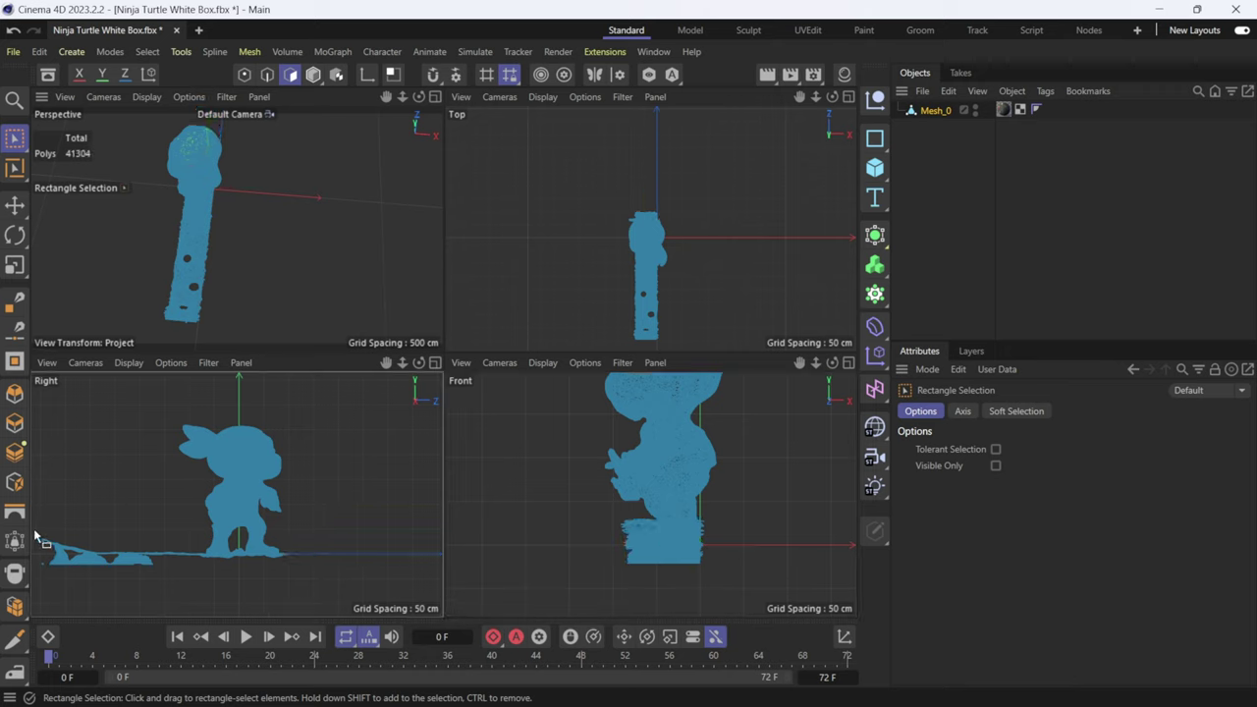
drag(36, 532, 203, 592)
key(Delete)
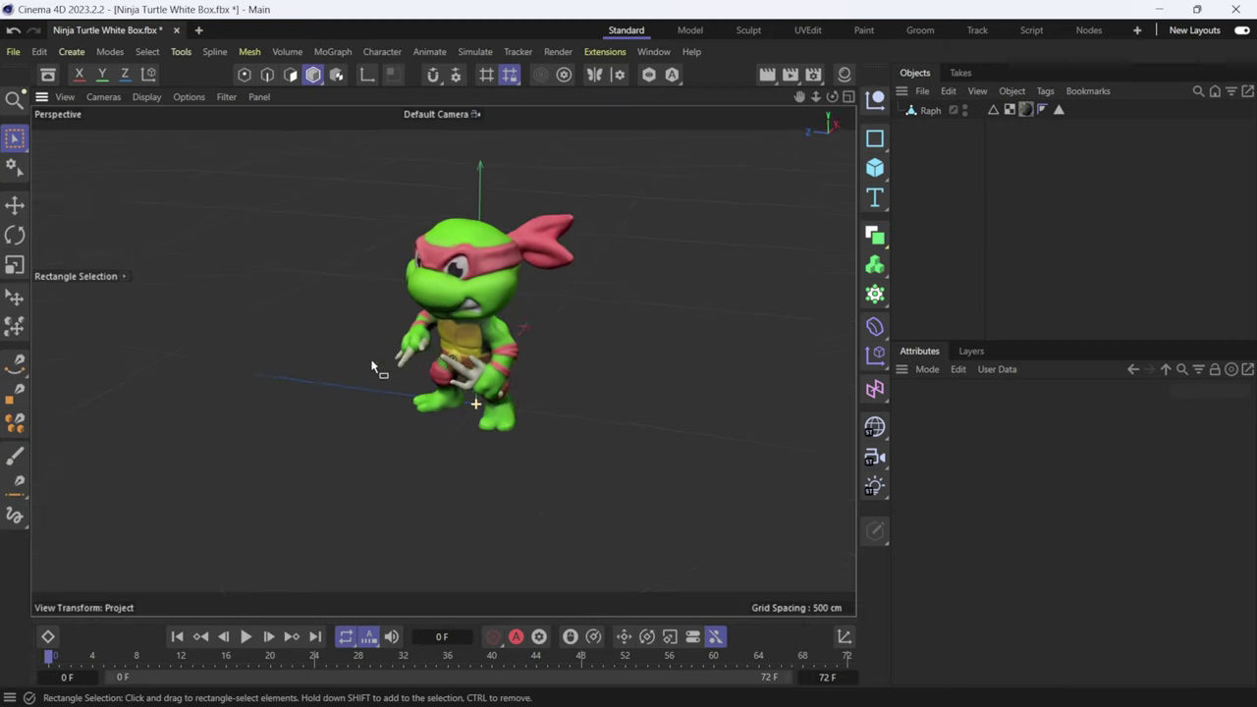
- Orbit and zoom around the Raph model to check its back, front and side
alt+drag(371, 367, 499, 398)
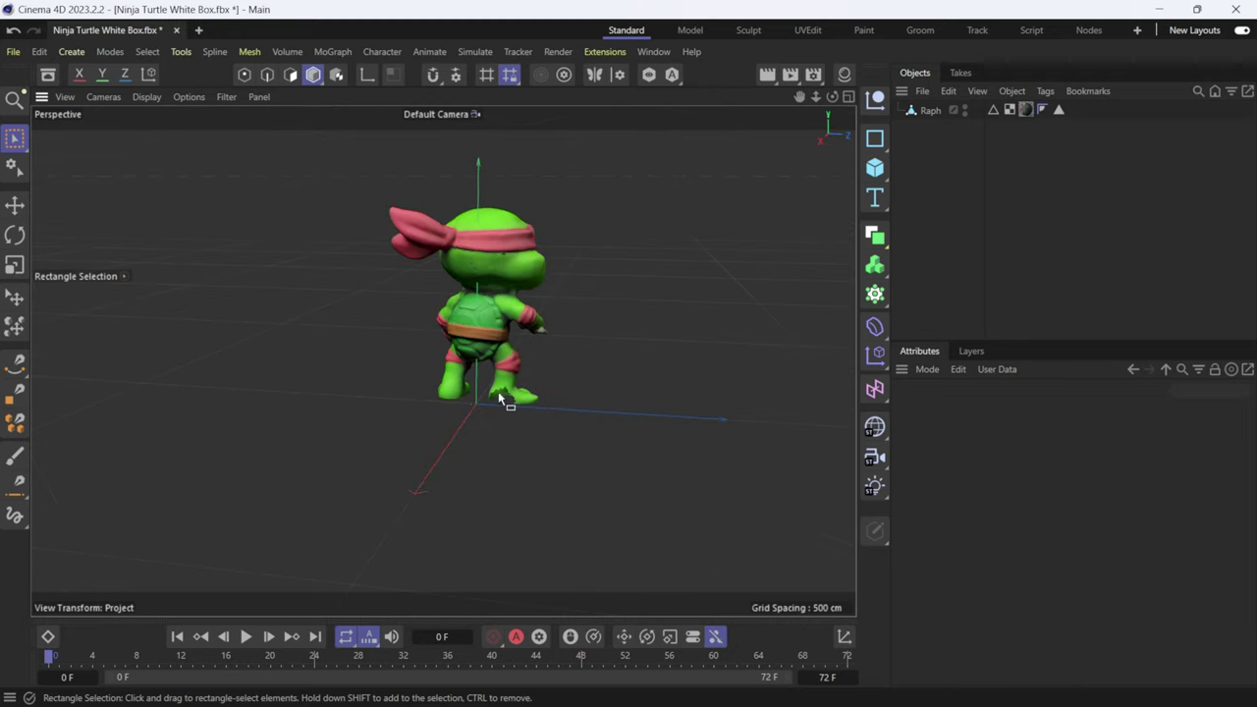
alt+drag(670, 303, 594, 331)
scroll(593, 335, up, 3)
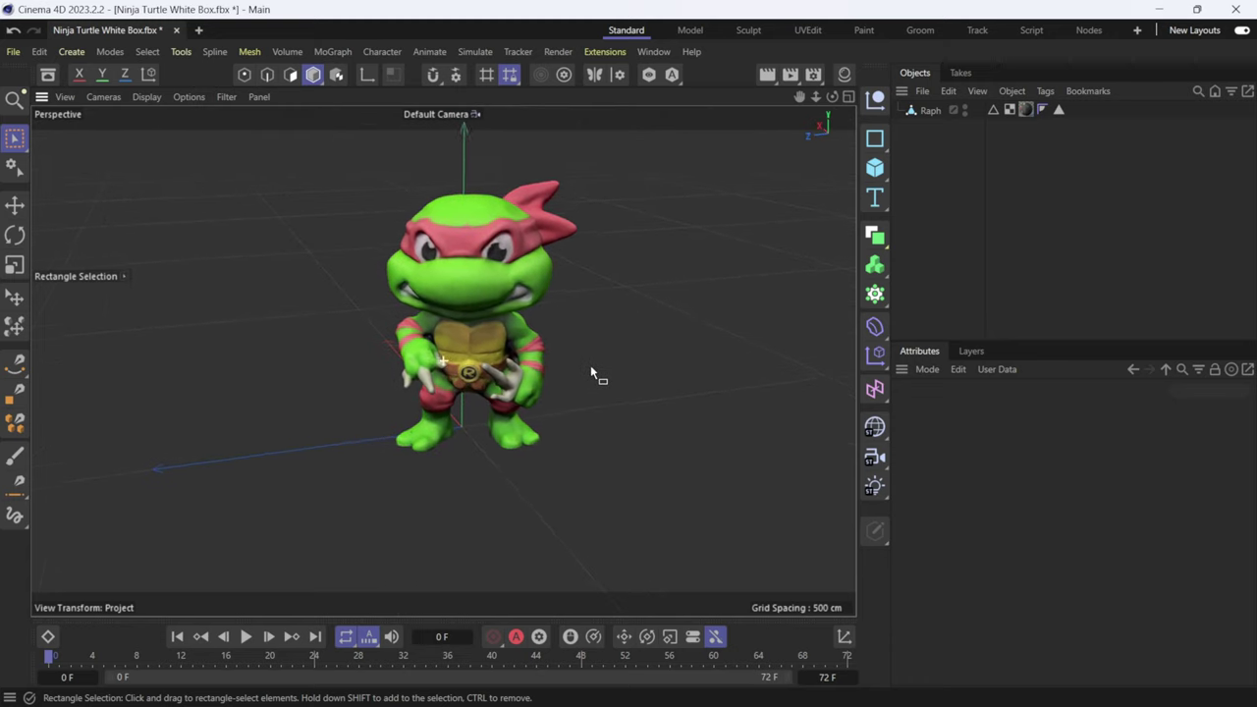
scroll(595, 411, up, 4)
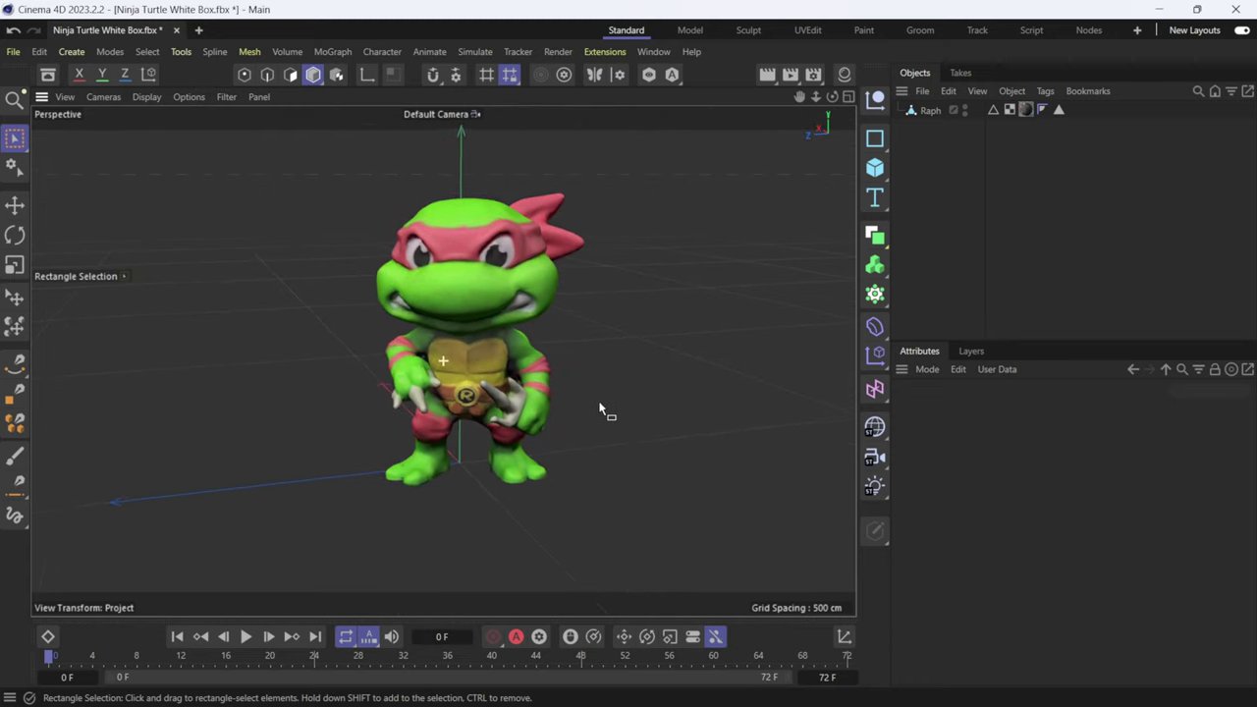
alt+drag(609, 425, 550, 401)
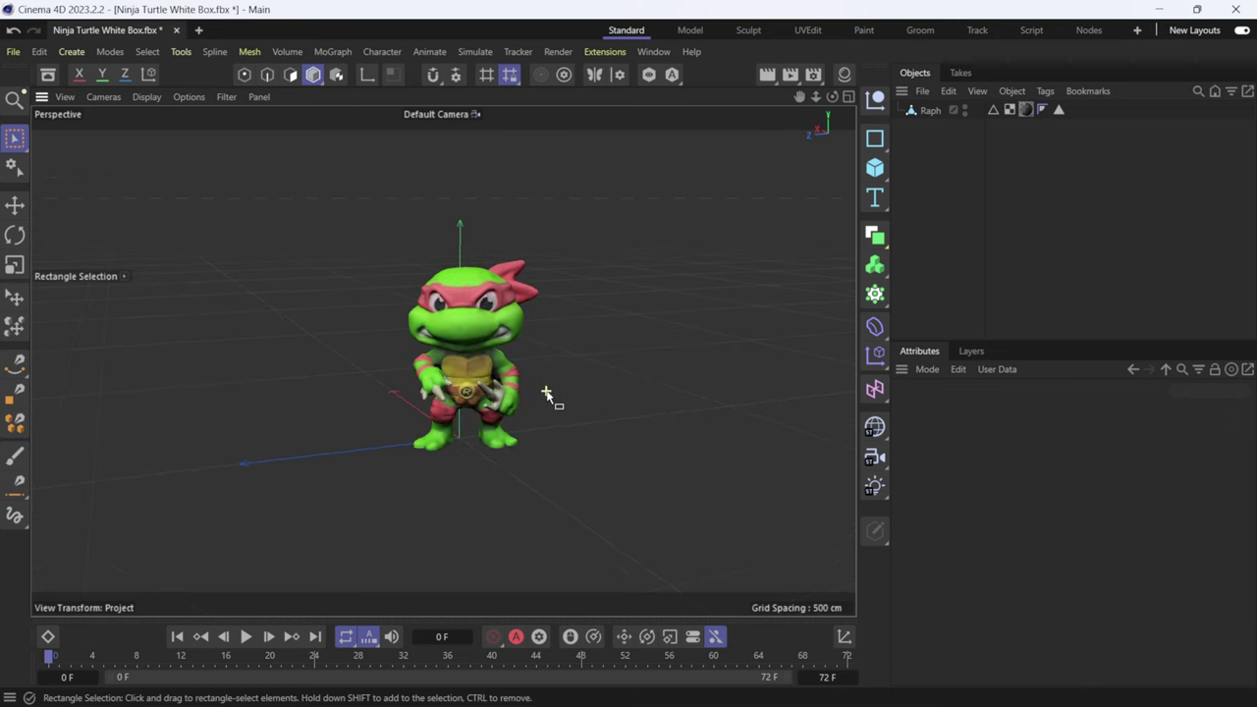